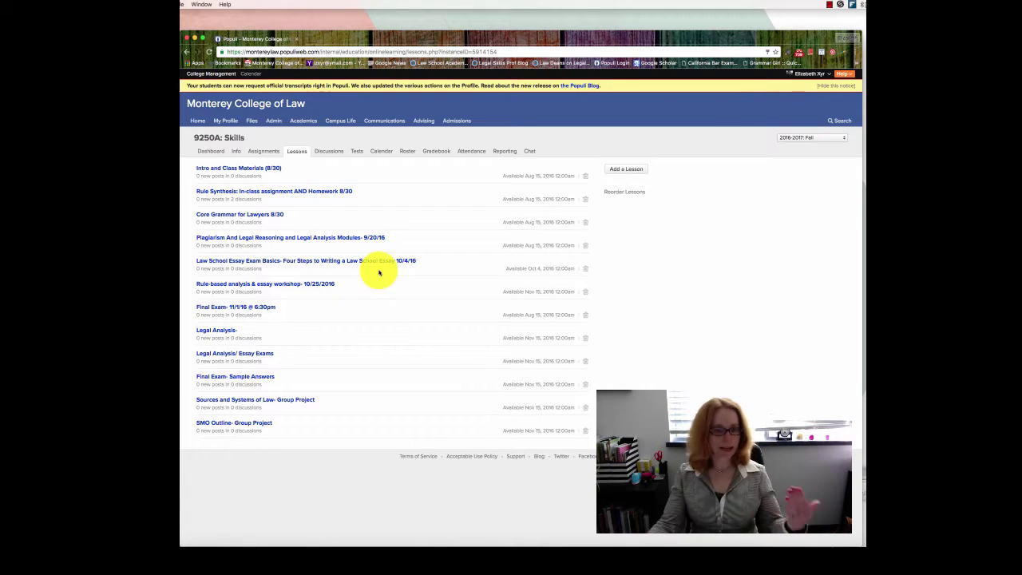
Add a new lesson named "Test Page" to the 9250A: Skills course, keeping the default availability date
left_click(632, 173)
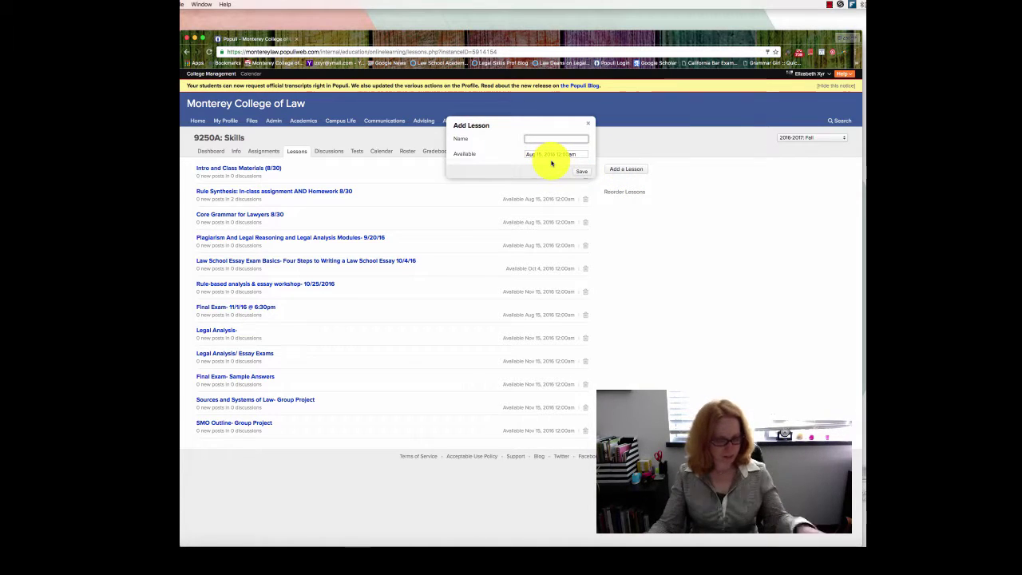
type("Test")
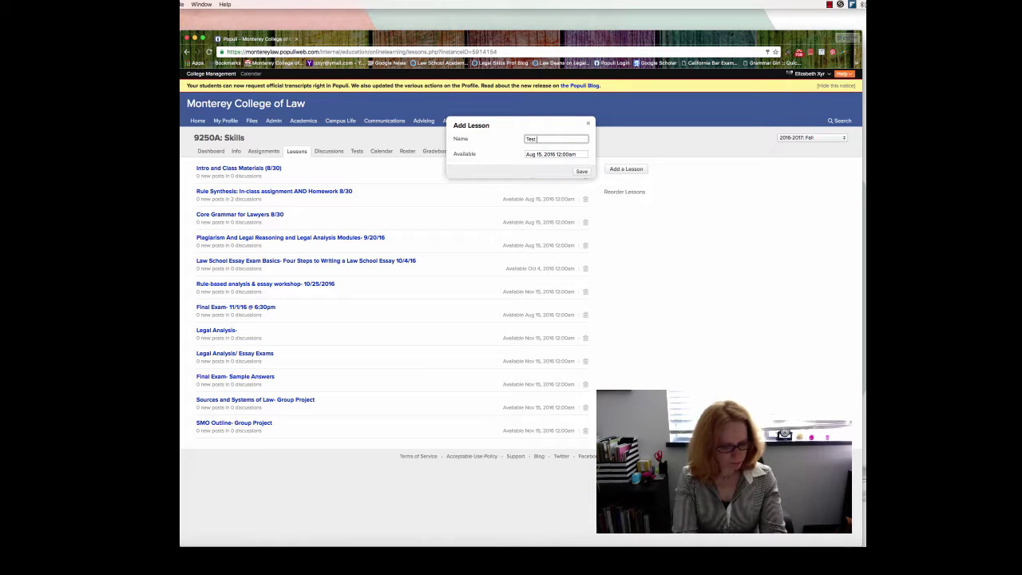
type(" P")
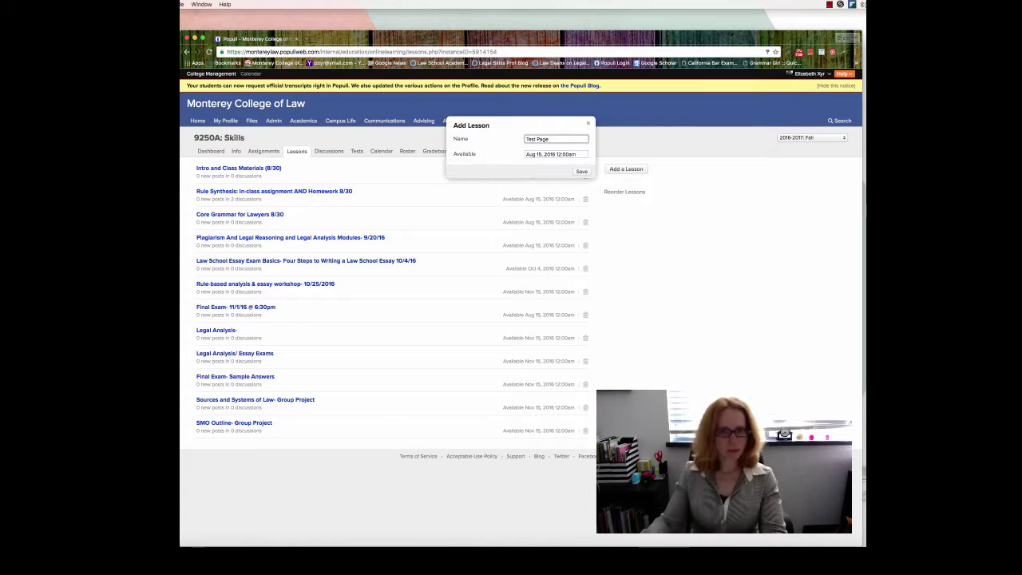
type("age")
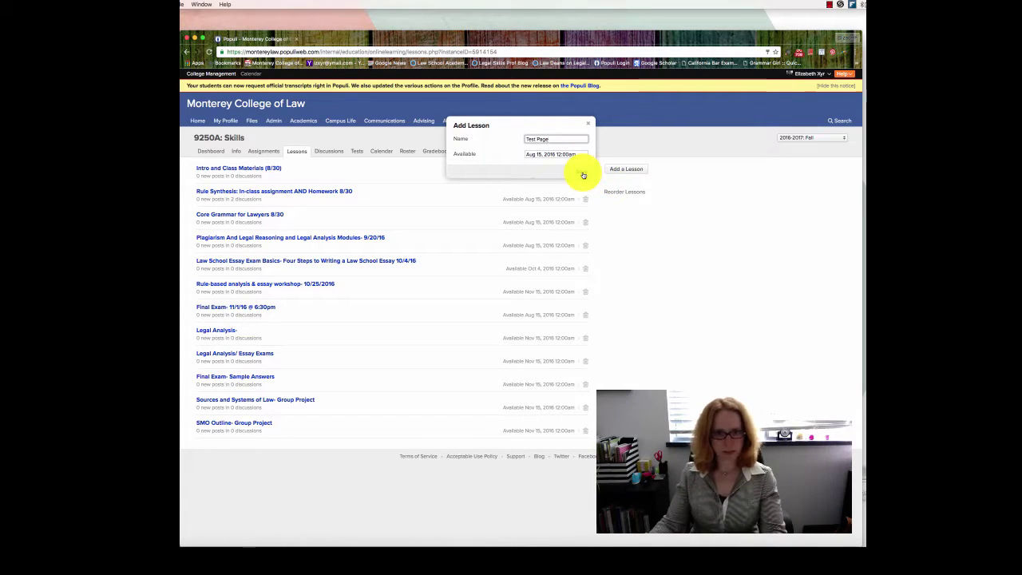
left_click(582, 172)
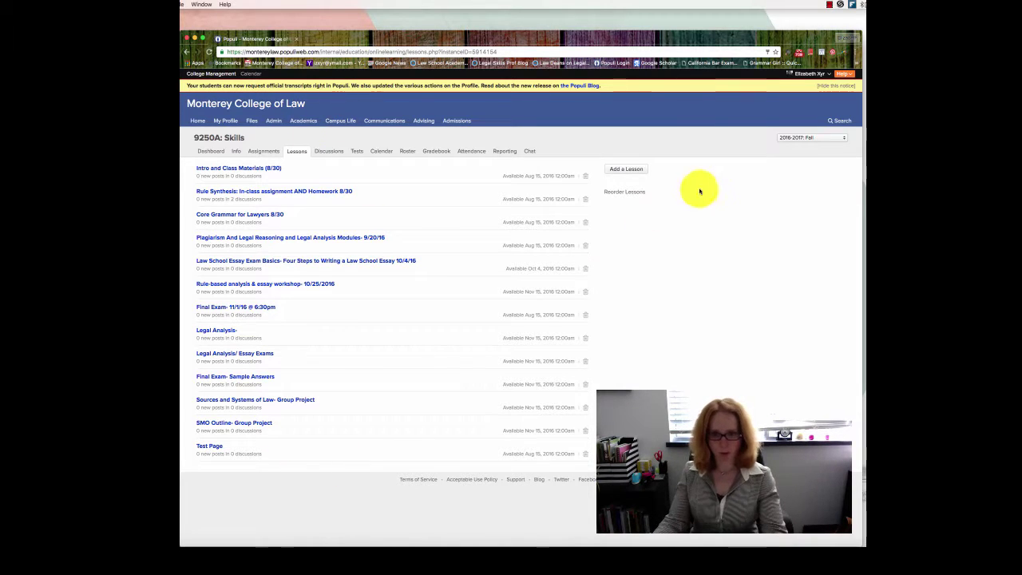
Try repositioning the Test Page lesson in the lesson order, then finish reordering
left_click(629, 193)
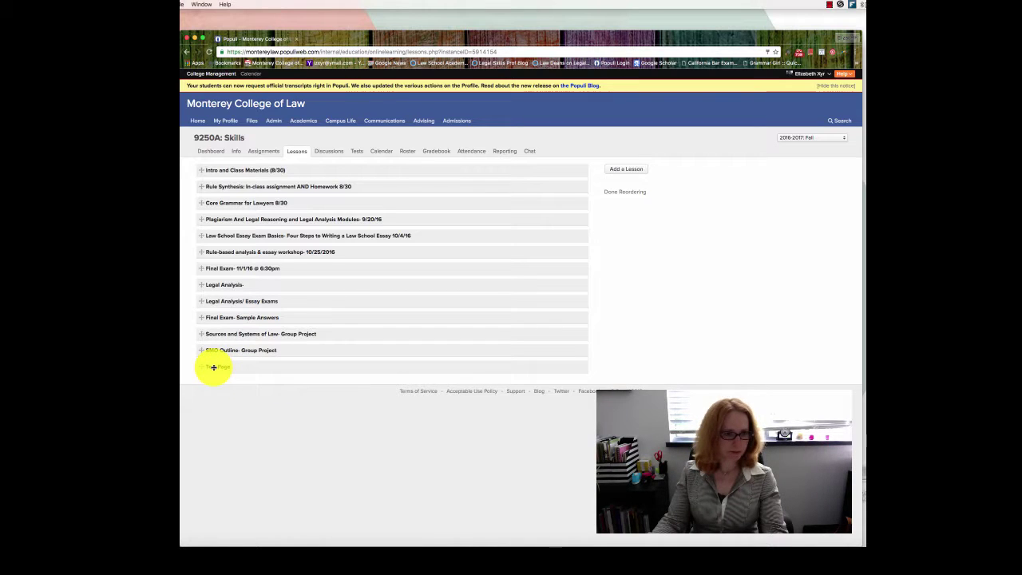
mouse_move(213, 367)
left_mouse_down()
mouse_move(221, 199)
mouse_move(200, 400)
mouse_move(205, 365)
mouse_move(224, 365)
left_mouse_up()
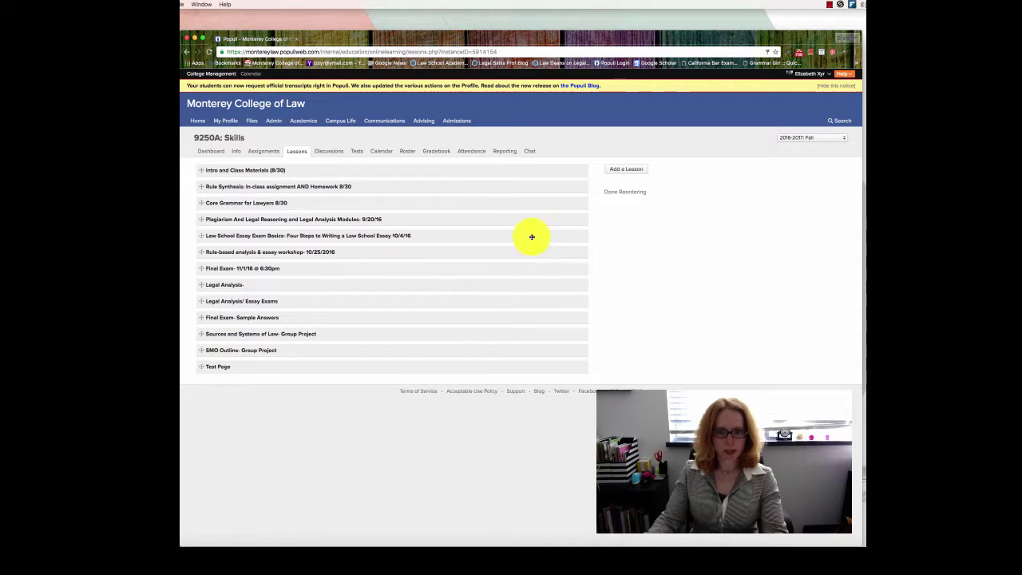
left_click(617, 192)
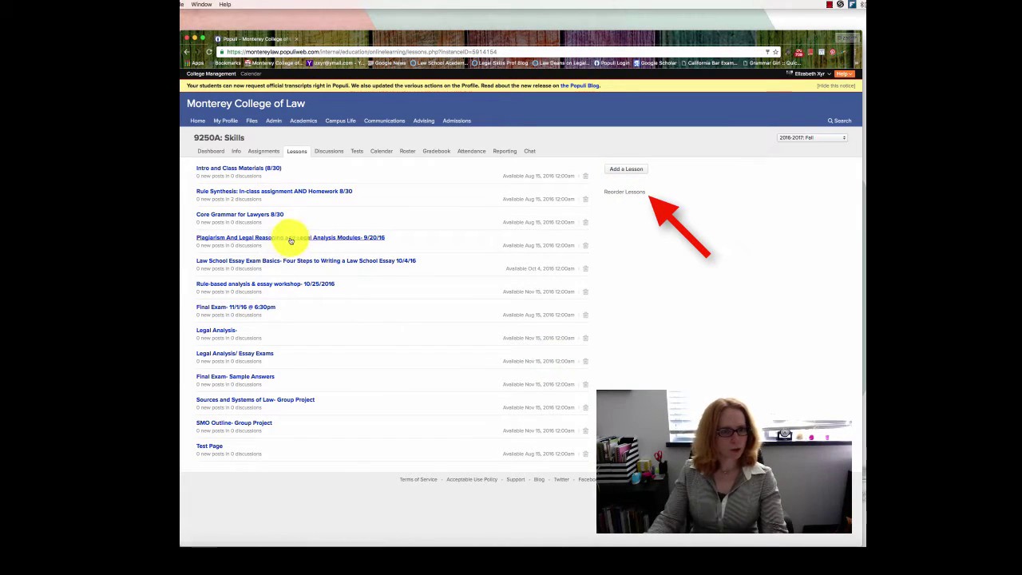
Examine the Rule Synthesis lesson page, including its embedded presentation, homework instructions, assignments and discussions
left_click(250, 193)
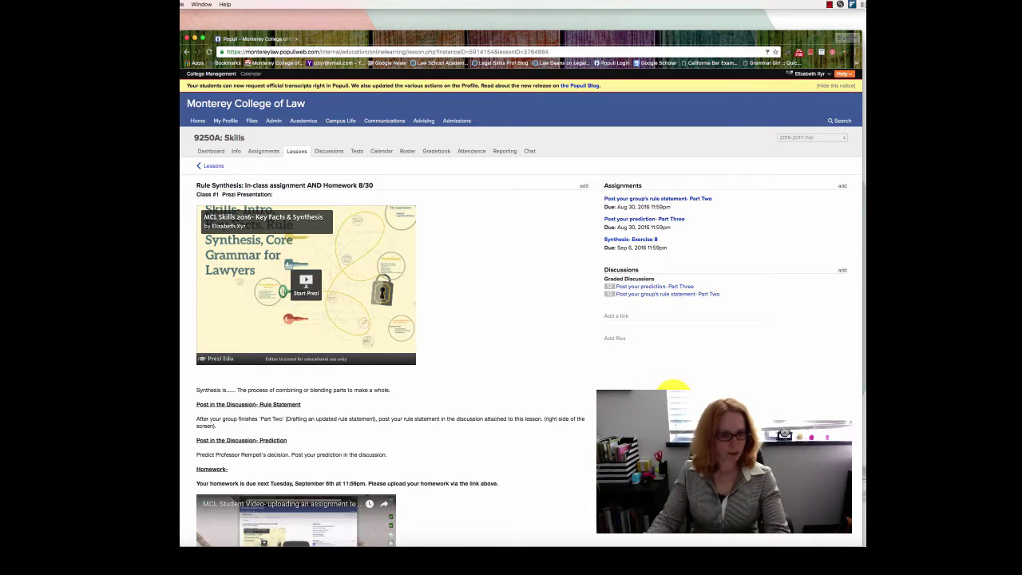
scroll(673, 388, "down", 2)
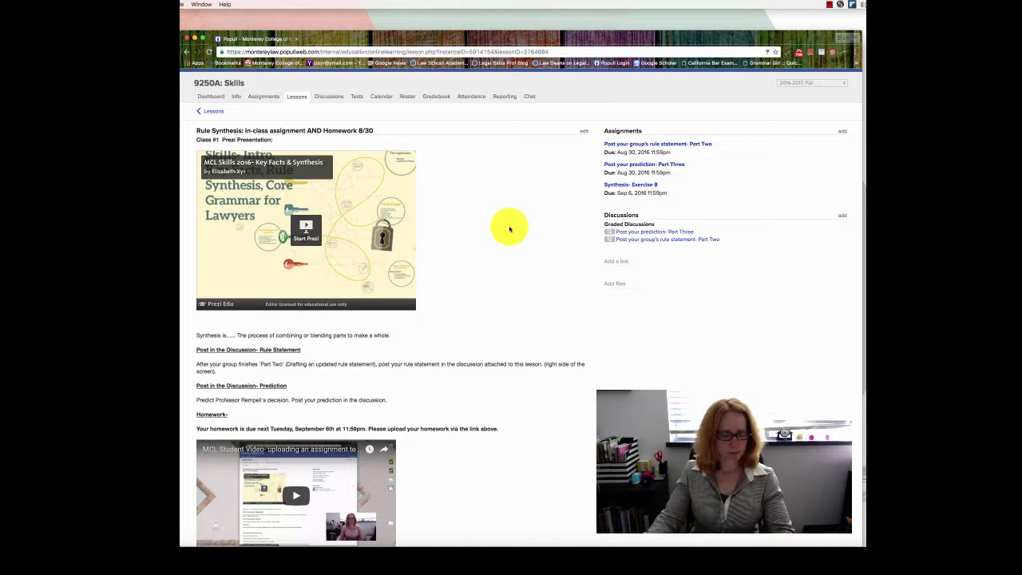
scroll(510, 229, "down", 3)
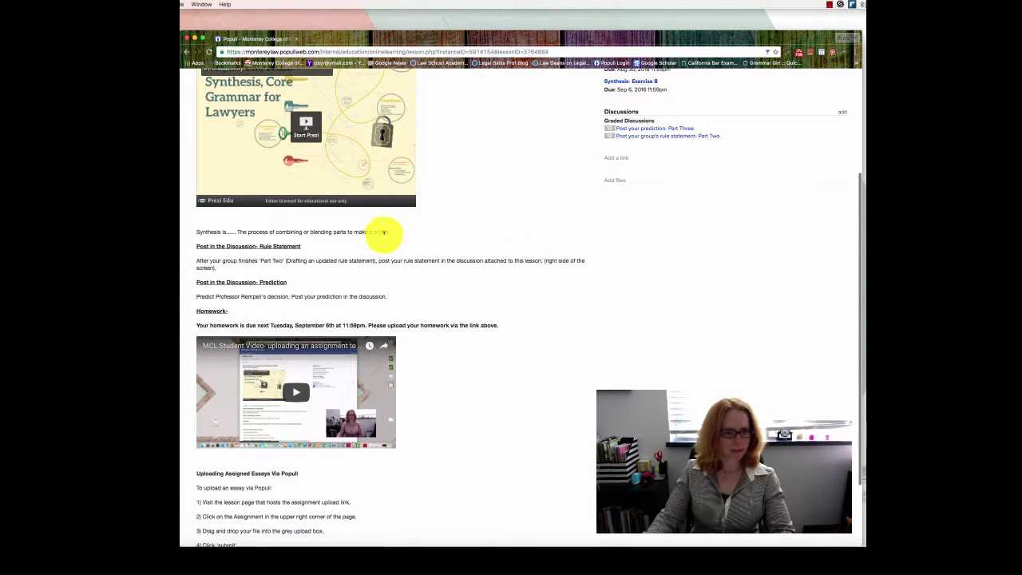
scroll(427, 258, "down", 3)
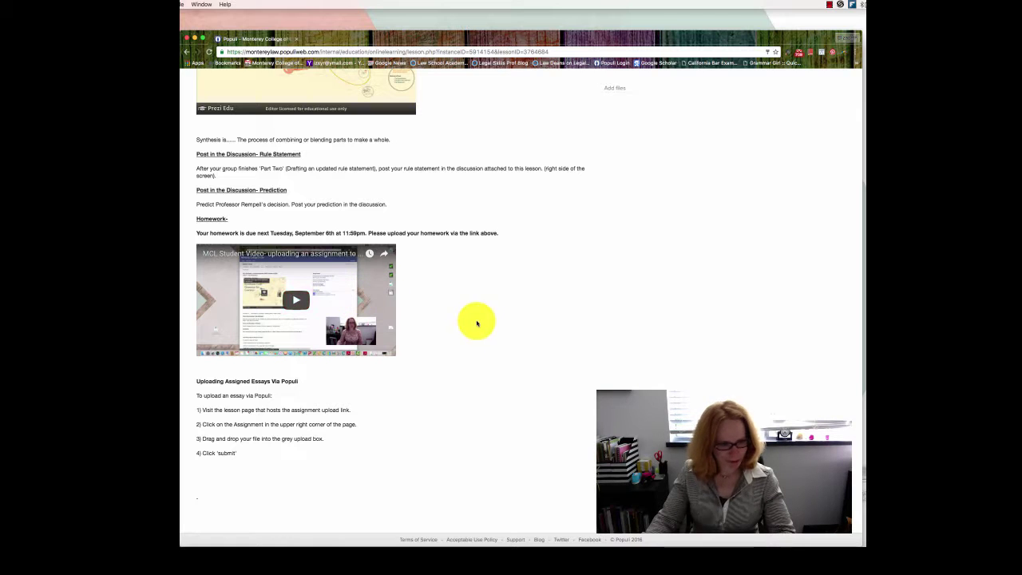
scroll(478, 323, "up", 5)
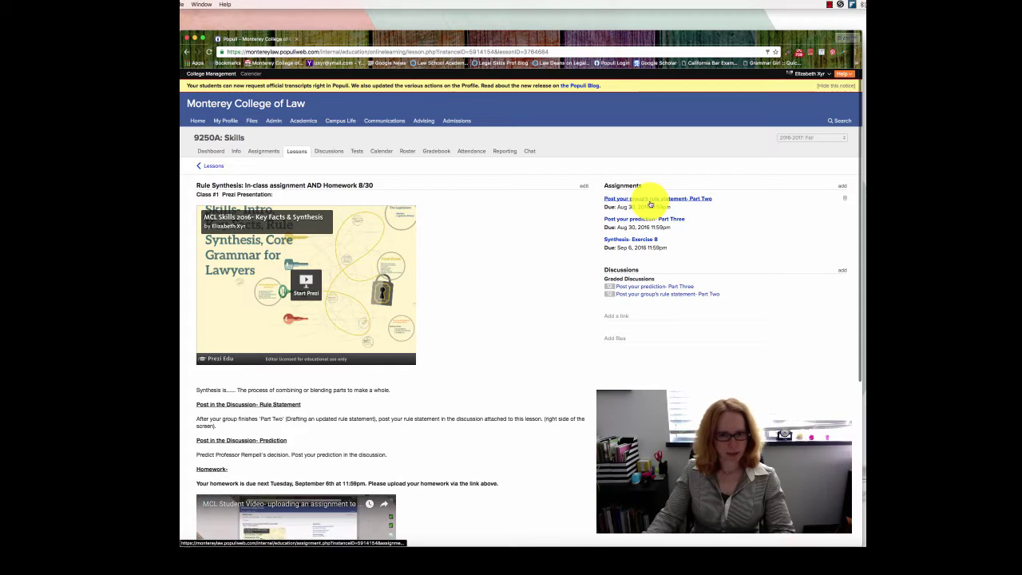
scroll(742, 270, "down", 3)
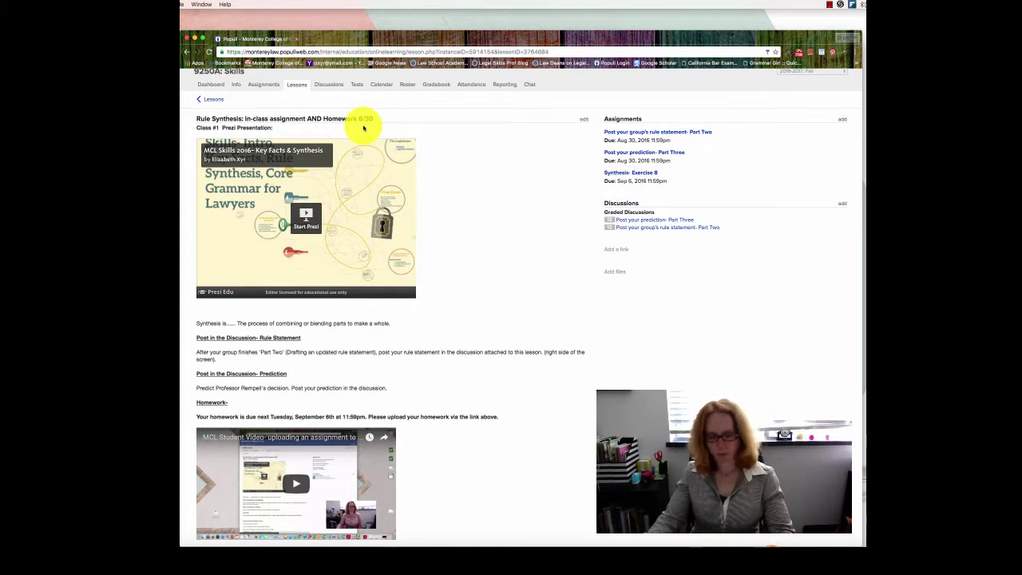
Hide the Crim Law-Fall Exam Question Topics.docx file in the Law School Essay Exam Basics lesson
left_click(212, 98)
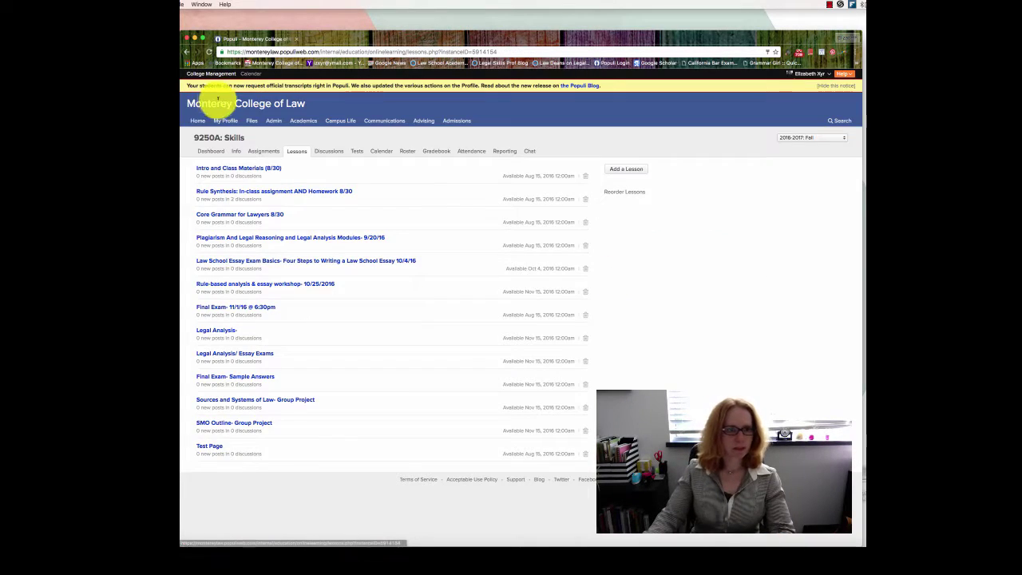
left_click(265, 262)
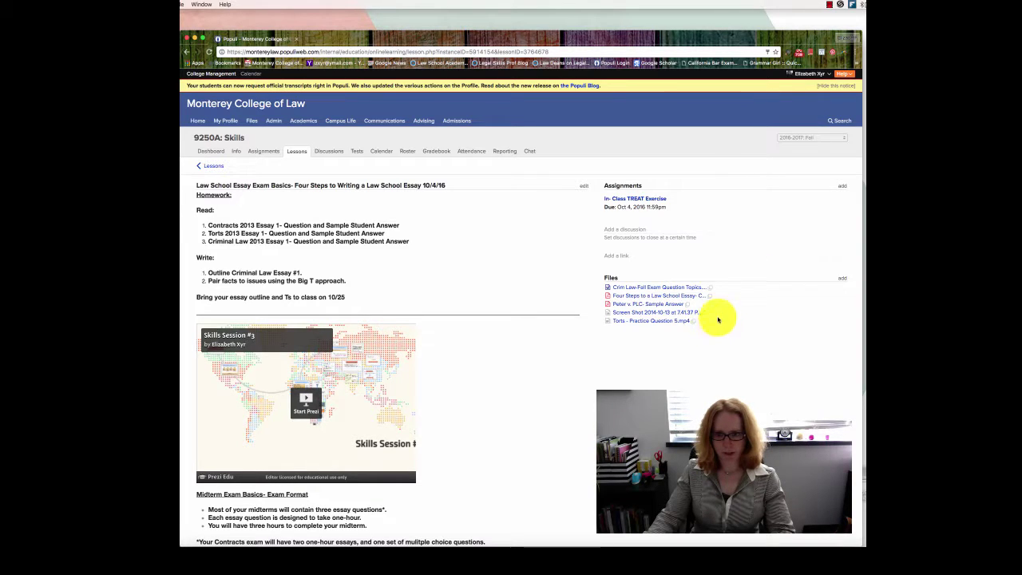
left_click(692, 290)
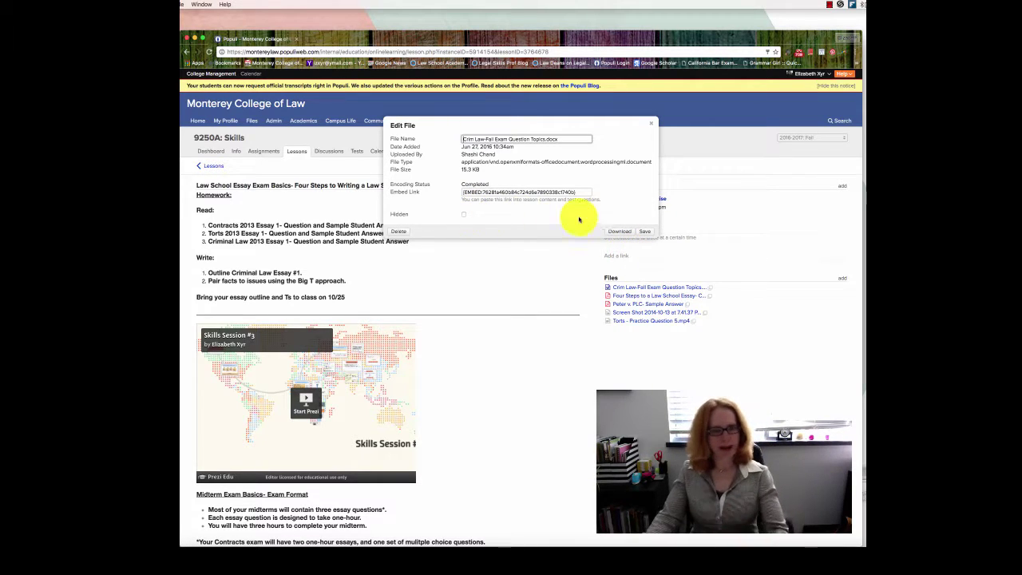
left_click(464, 216)
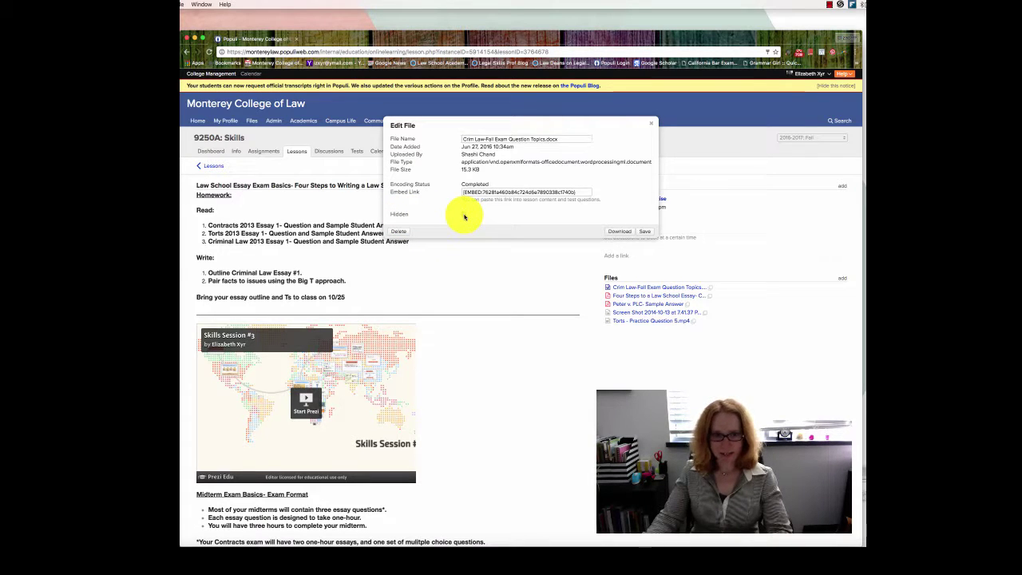
left_click(644, 231)
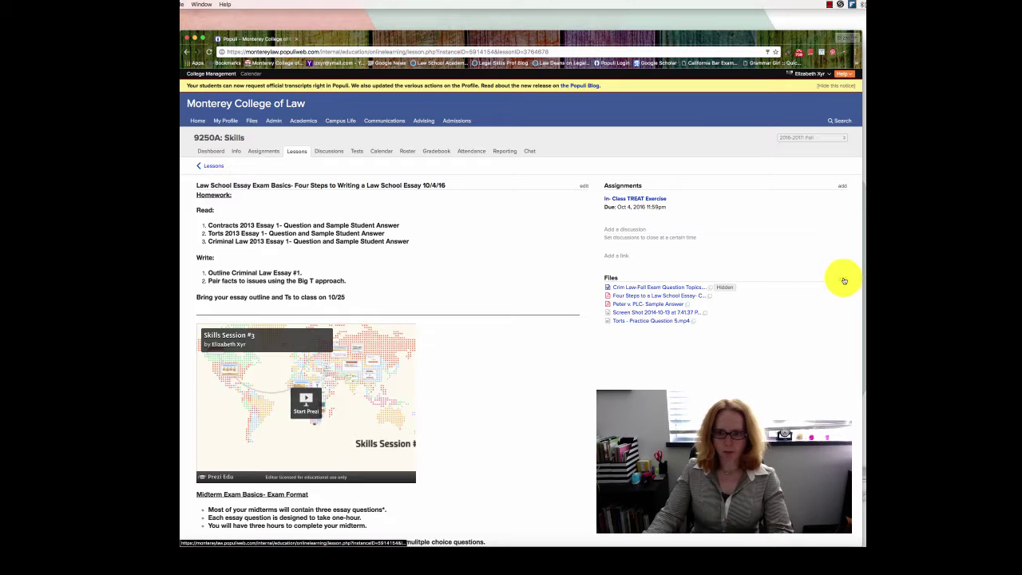
Unhide the Crim Law-Fall Exam Question Topics.docx file and look over the rest of the lesson page
left_click(675, 290)
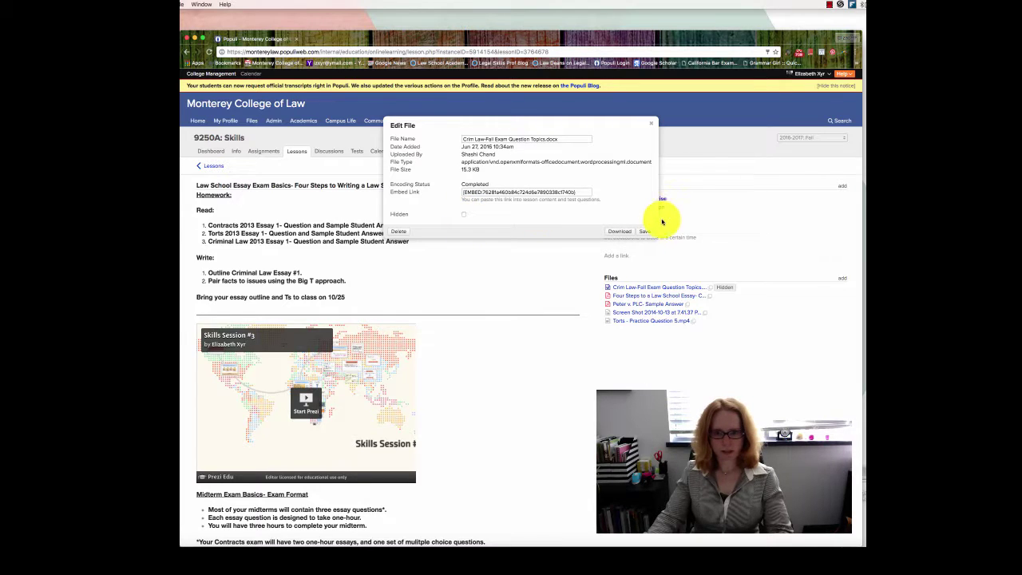
left_click(645, 230)
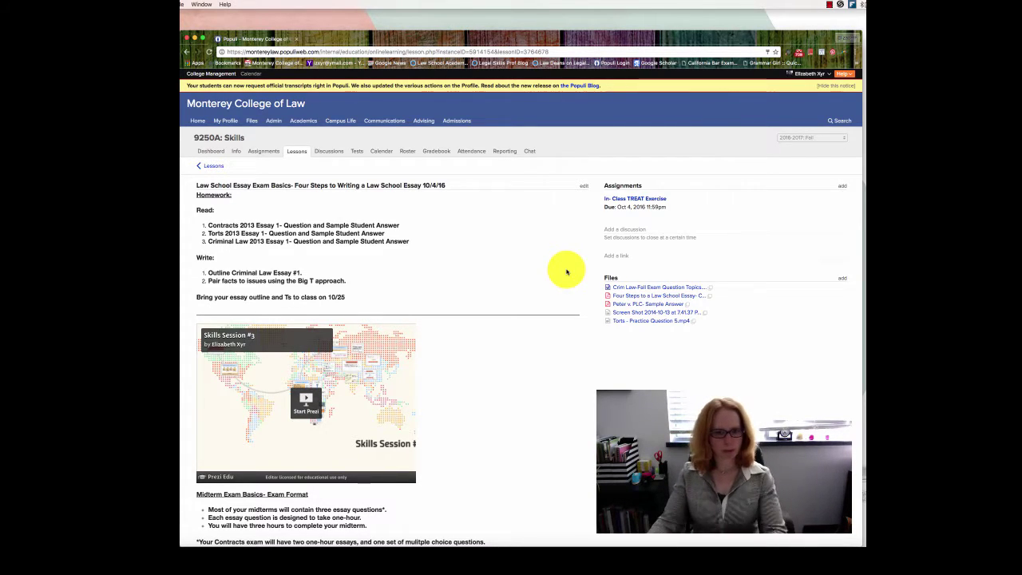
scroll(566, 266, "down", 3)
scroll(559, 266, "up", 3)
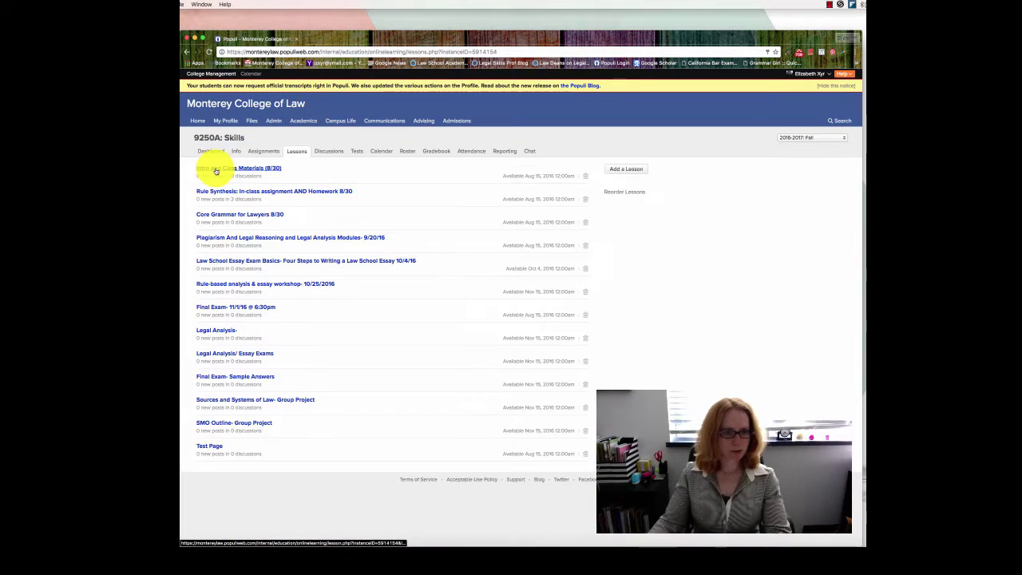
Open the Test Page lesson for editing and change its title to "Edit your lesson page"
left_click(212, 445)
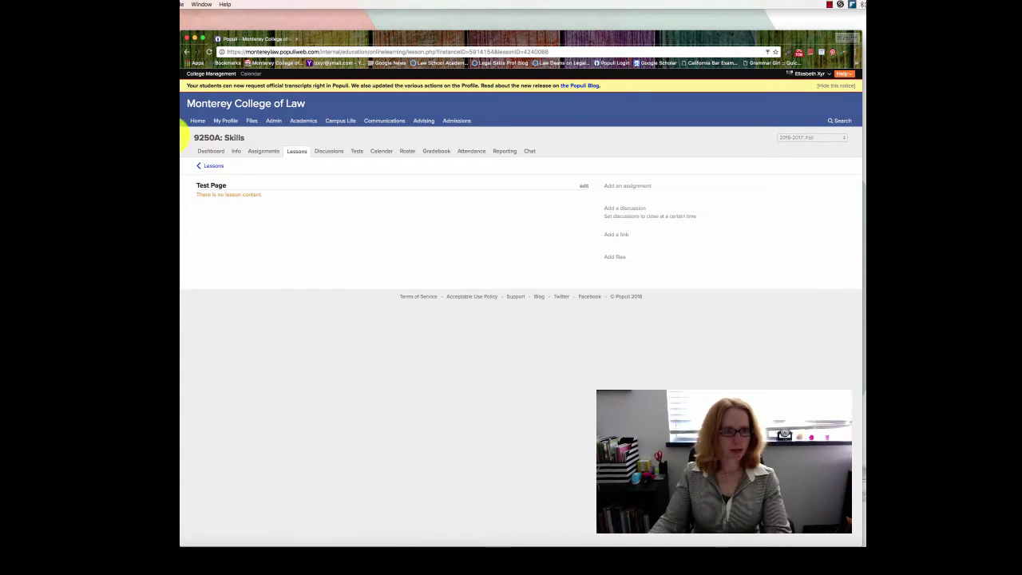
left_click(587, 188)
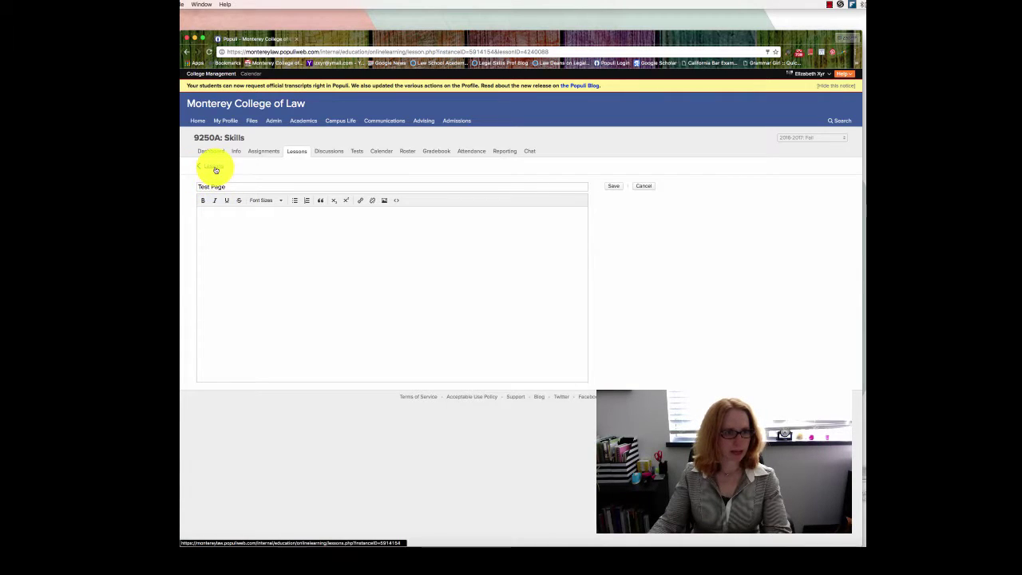
left_click_drag(240, 184, 194, 186)
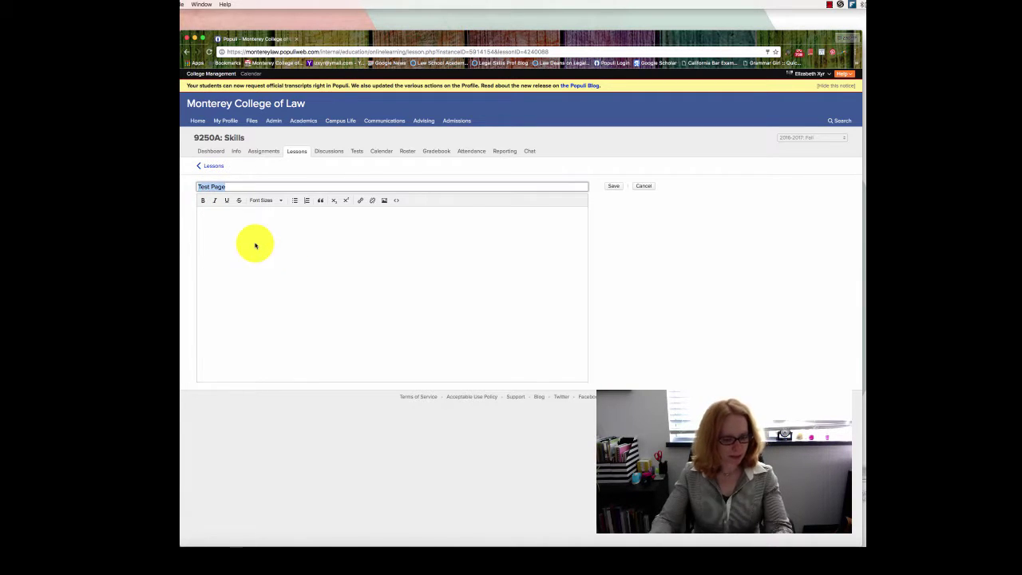
type("Edit your lesson")
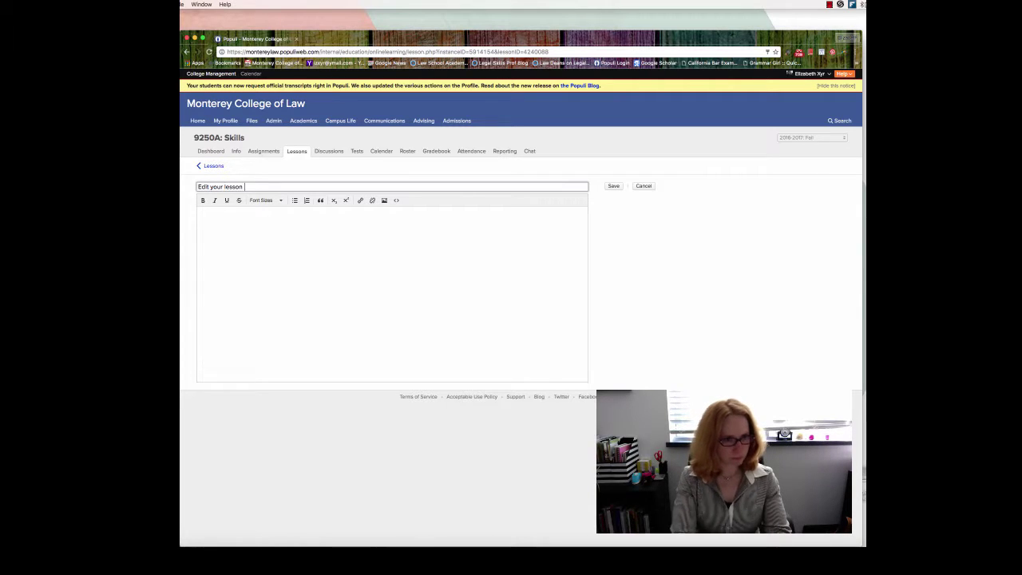
left_click(267, 256)
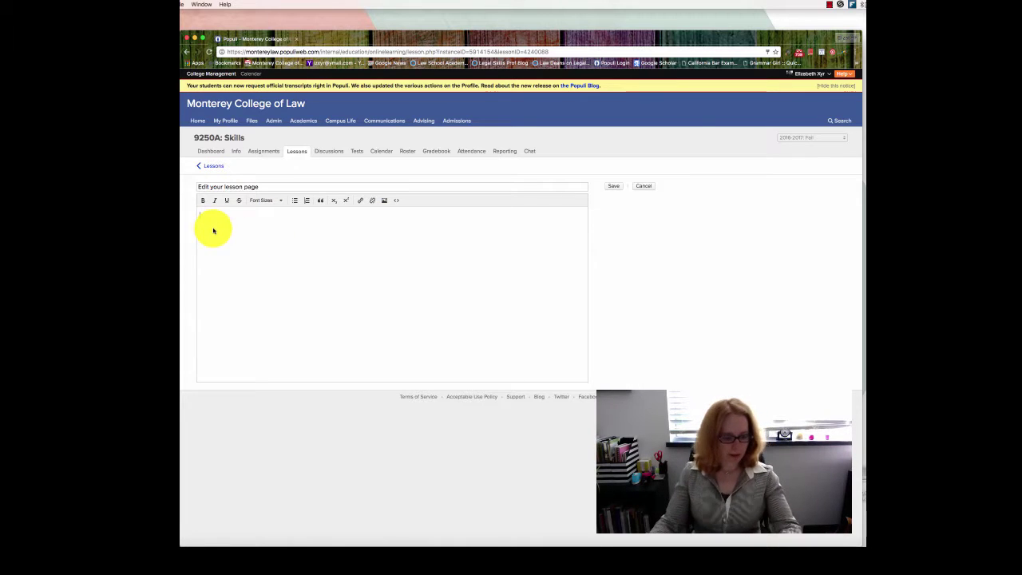
type("http://prezi.com/jxlu3yfki7kq/?utm_campaign=share&utm_medium=copy")
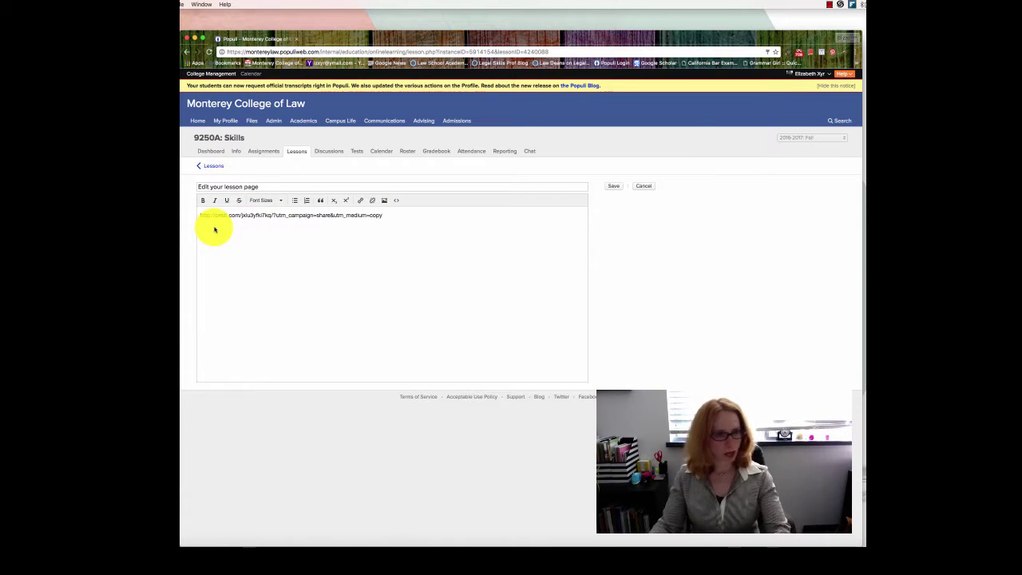
left_click(627, 187)
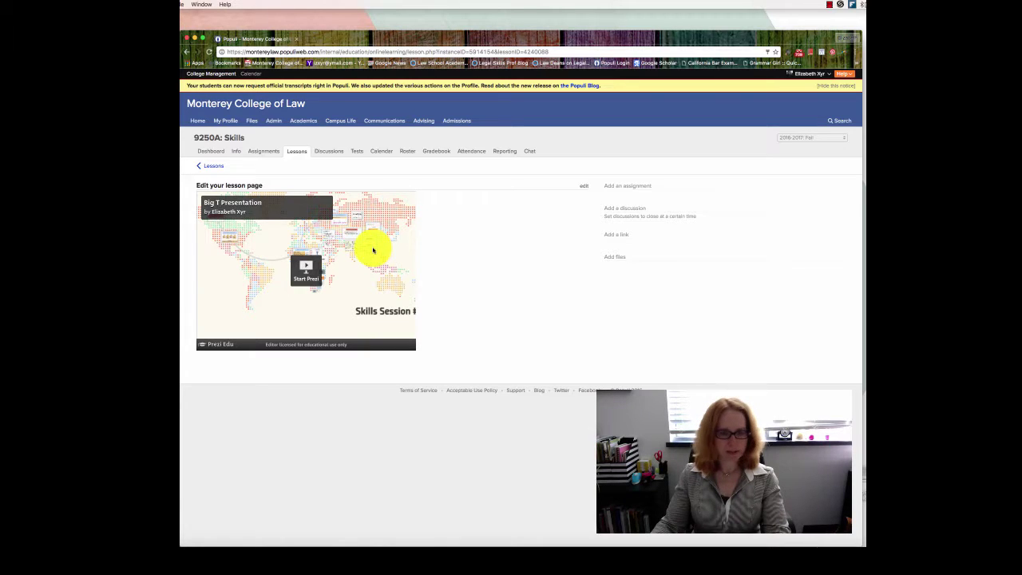
Start the embedded Big T Presentation and page through its first slides
left_click(308, 270)
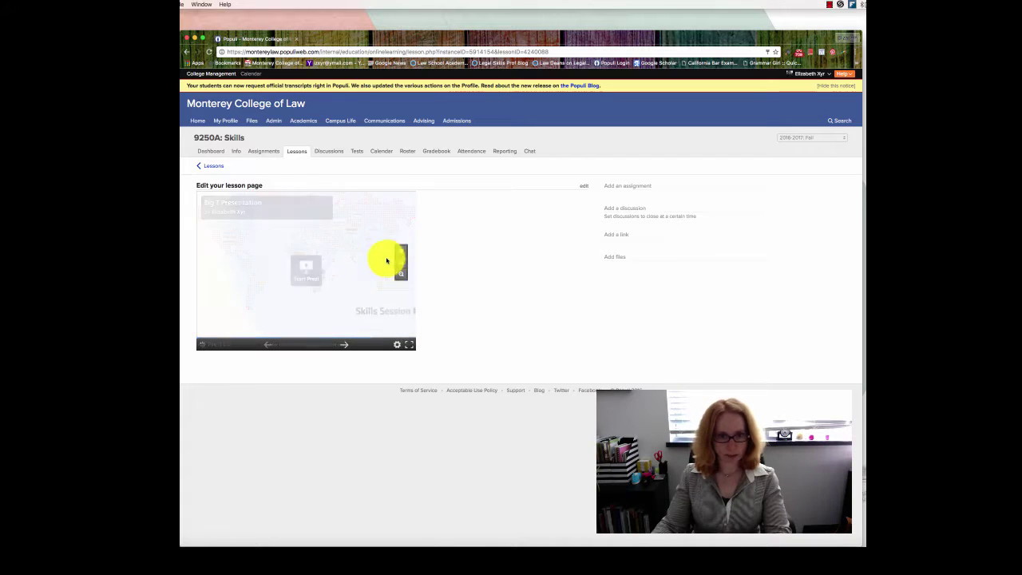
left_click(344, 344)
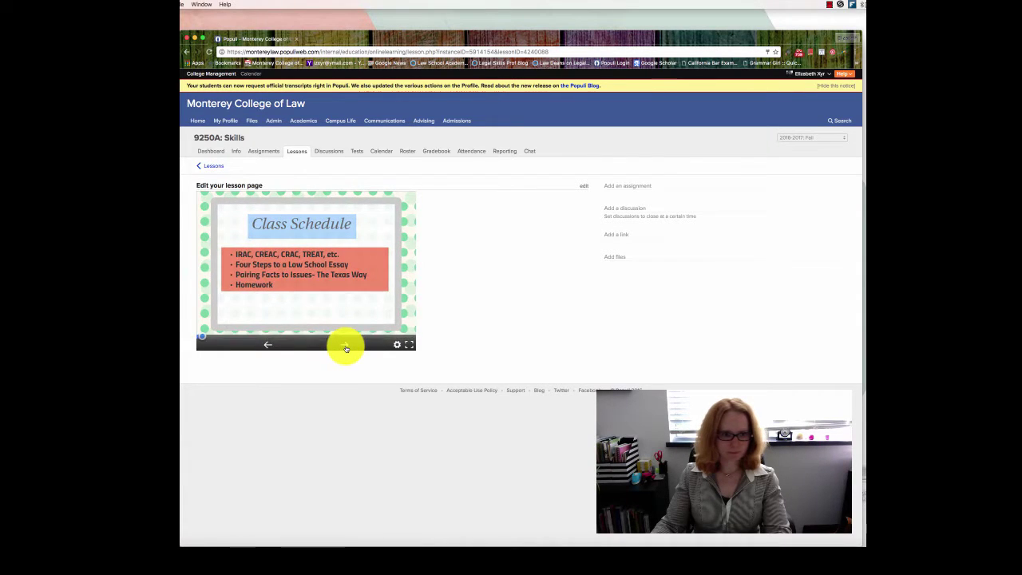
left_click(344, 344)
left_click(345, 345)
left_click(345, 345)
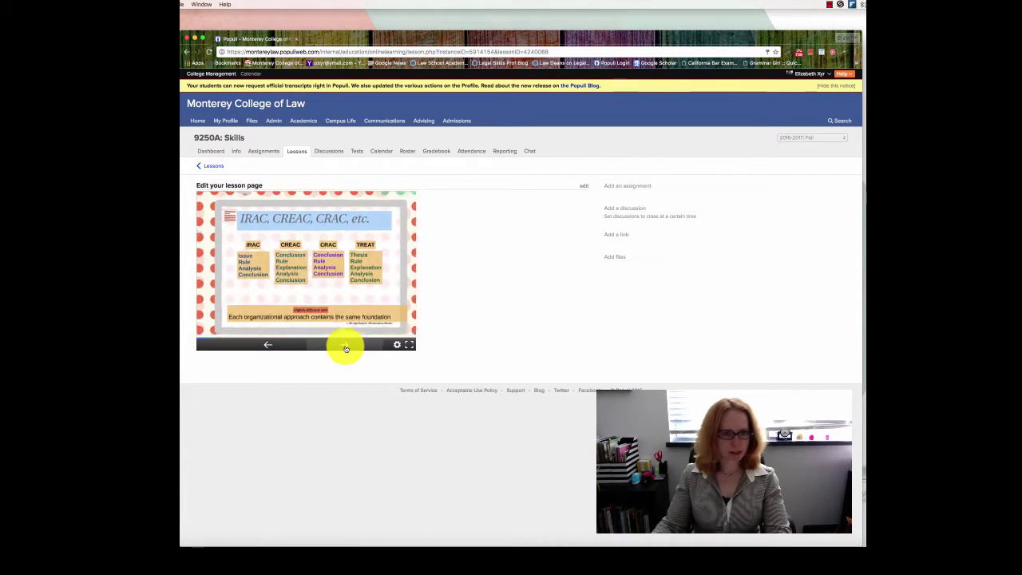
left_click(345, 346)
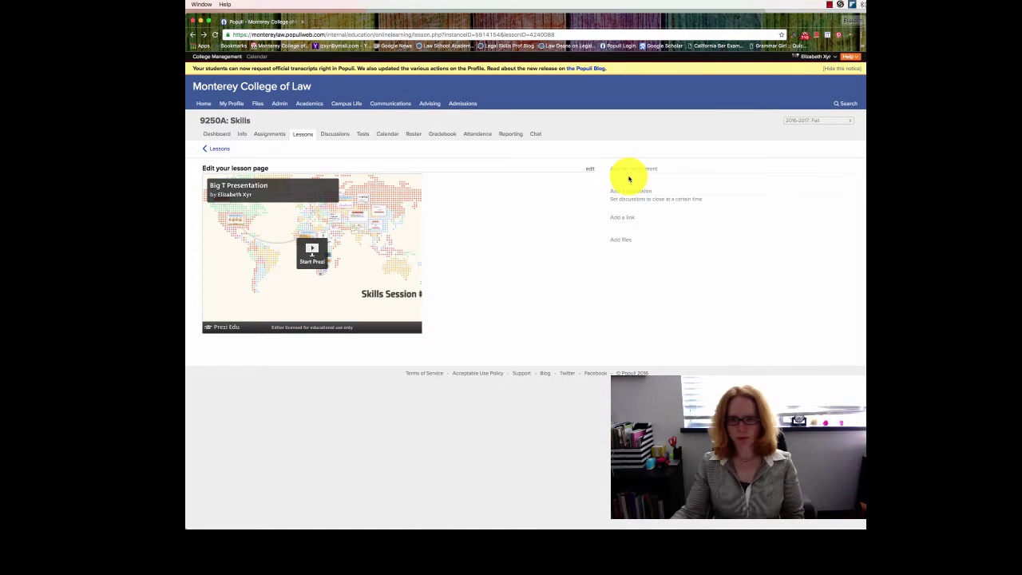
Attach the file Screen Shot 2016-10-25 at 10.44.44 AM.png to the lesson
left_click(621, 241)
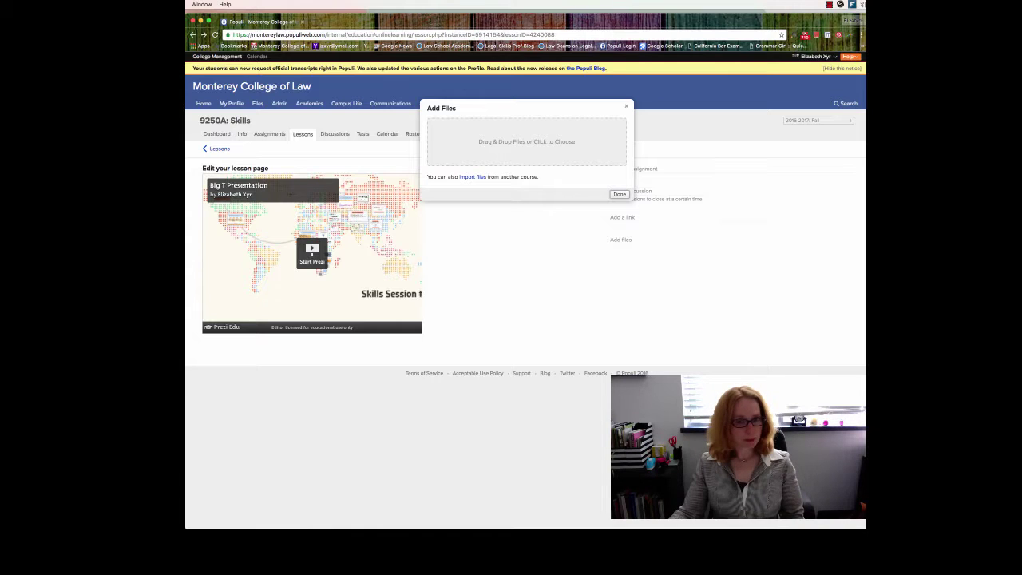
left_click_drag(866, 200, 547, 137)
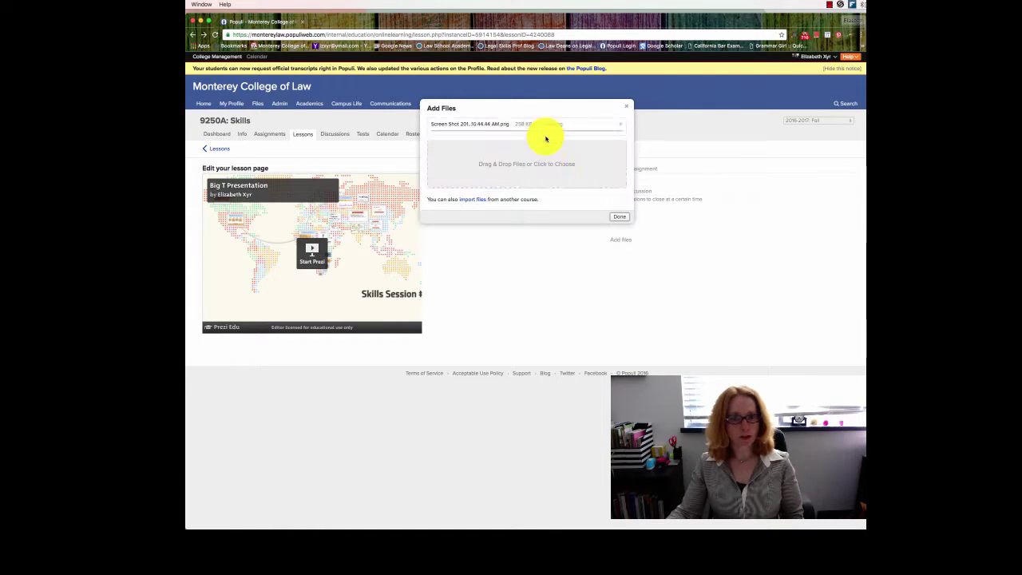
left_click(620, 217)
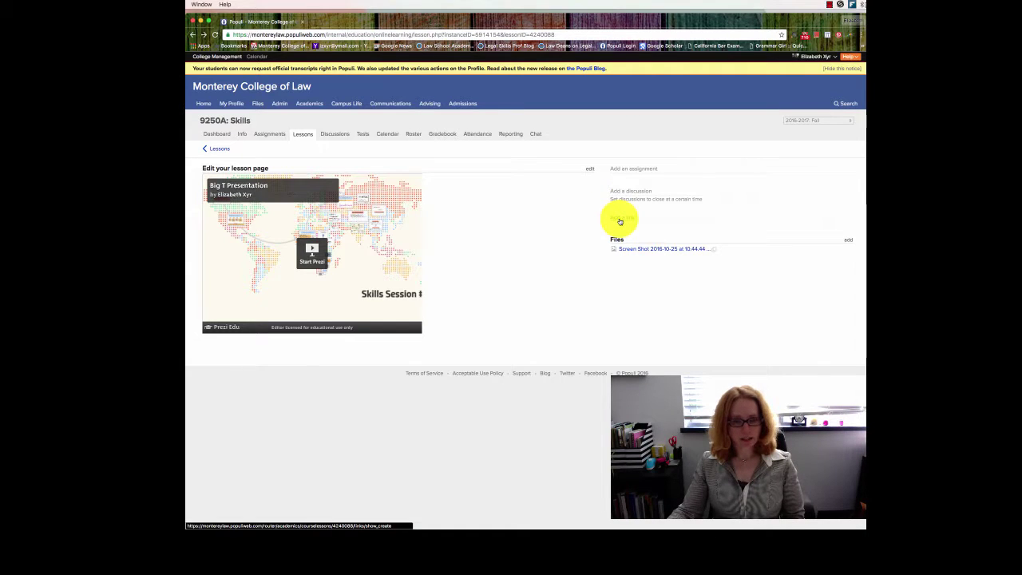
Copy the embed link from the attached screenshot's file details, leaving the file settings as they are
left_click(659, 250)
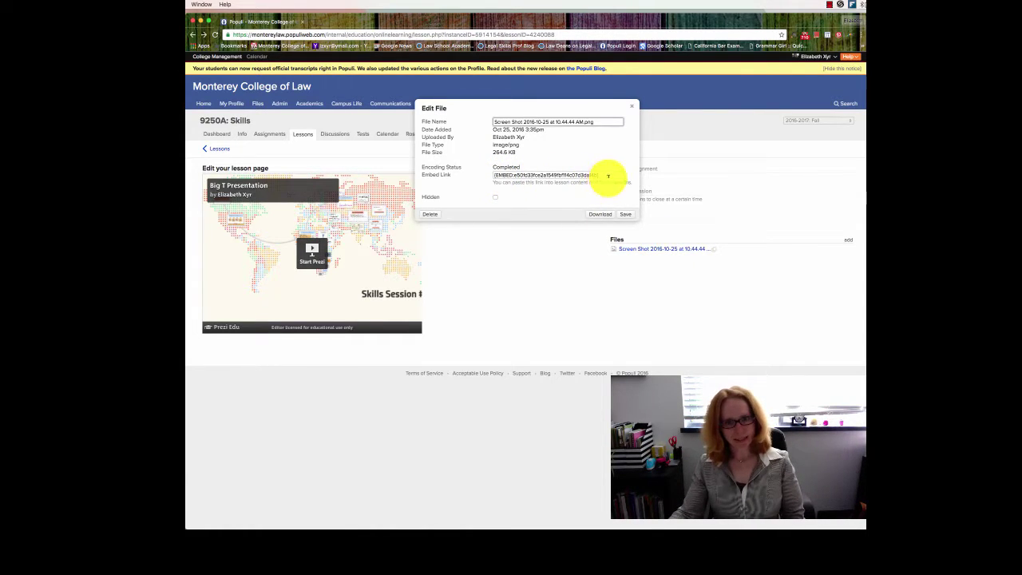
left_click(552, 174)
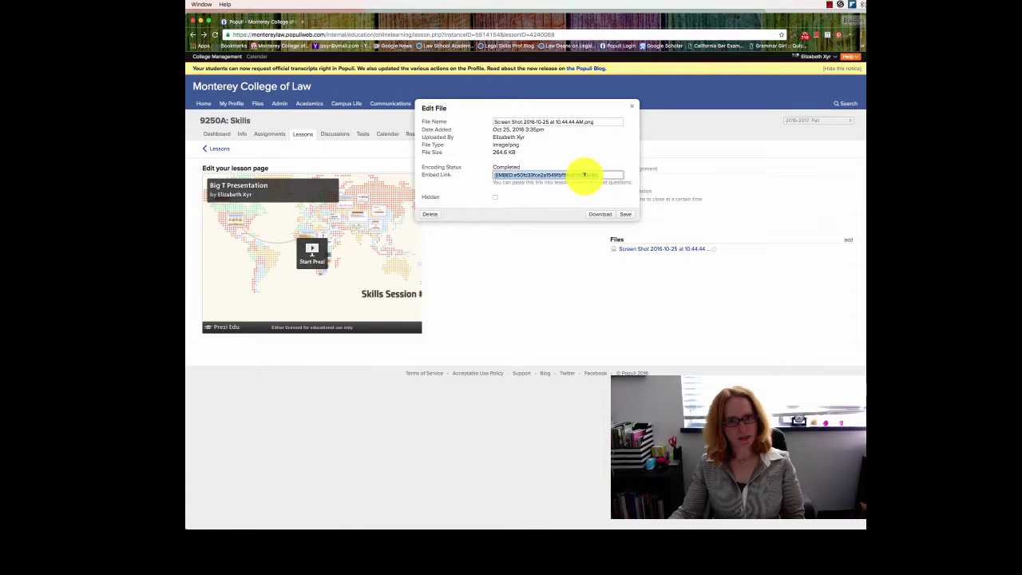
right_click(584, 174)
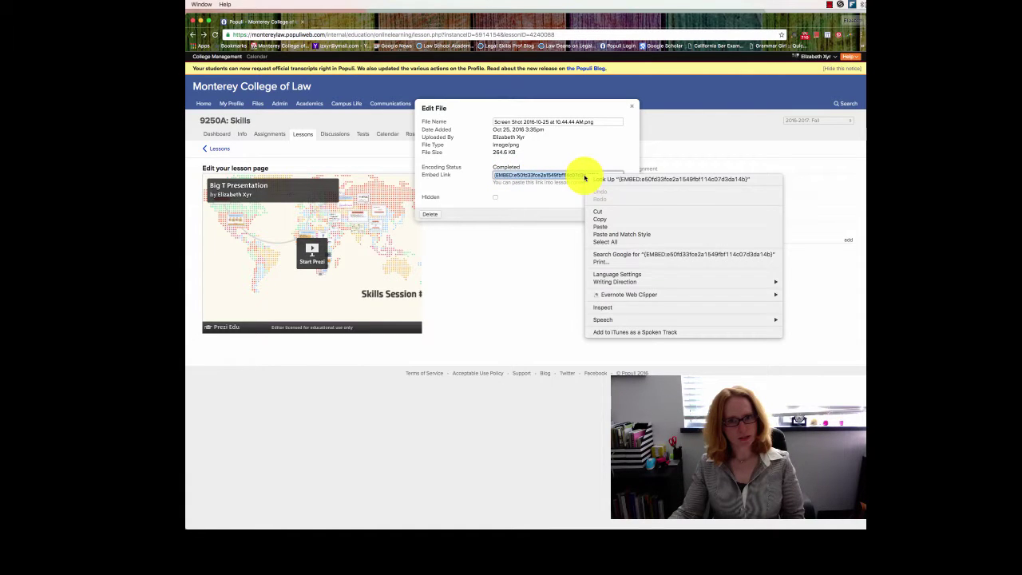
left_click(602, 220)
left_click(632, 106)
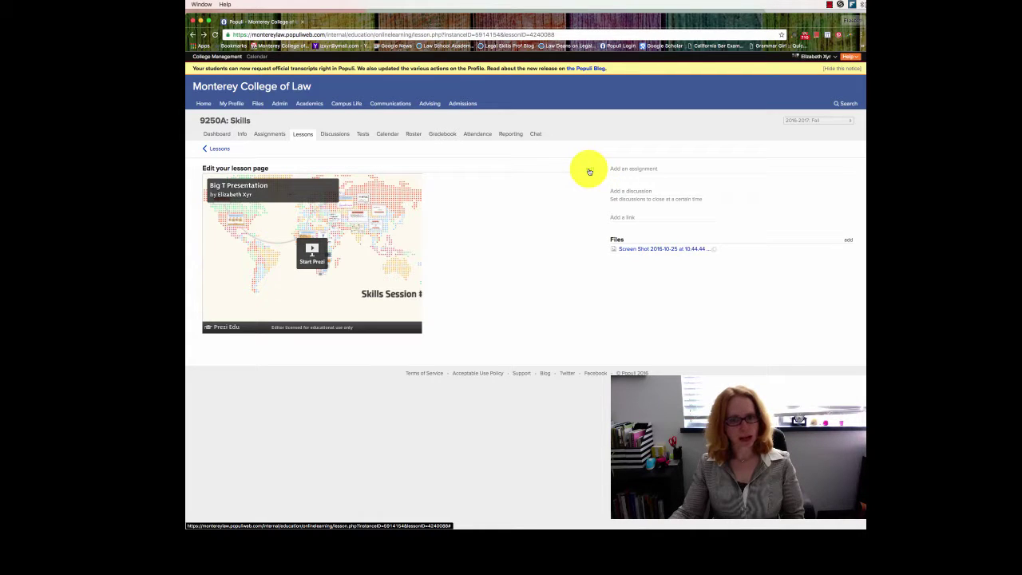
Paste the screenshot's embed link below the Prezi link in the lesson content and save the lesson
left_click(589, 170)
left_click(360, 229)
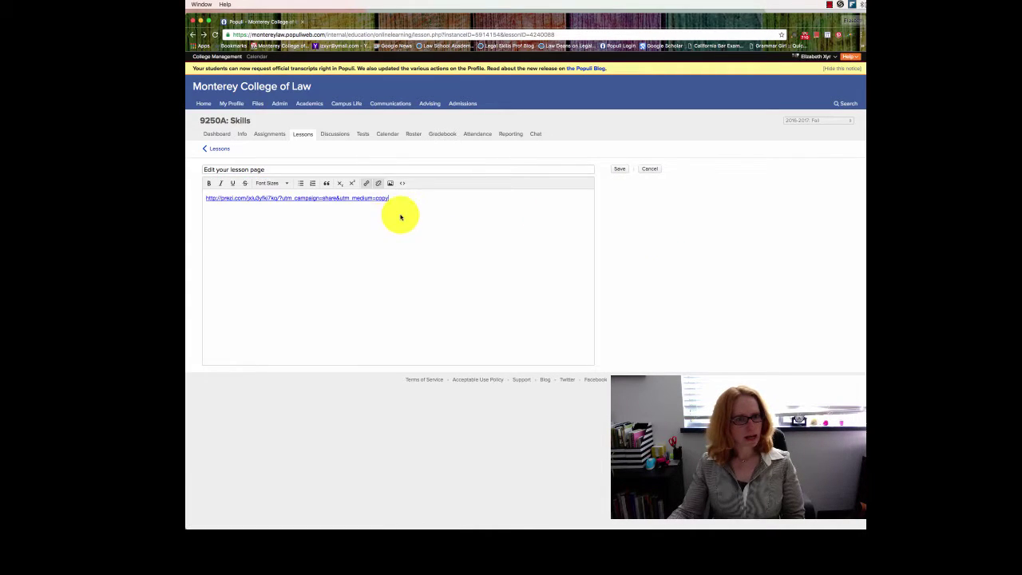
key("Return")
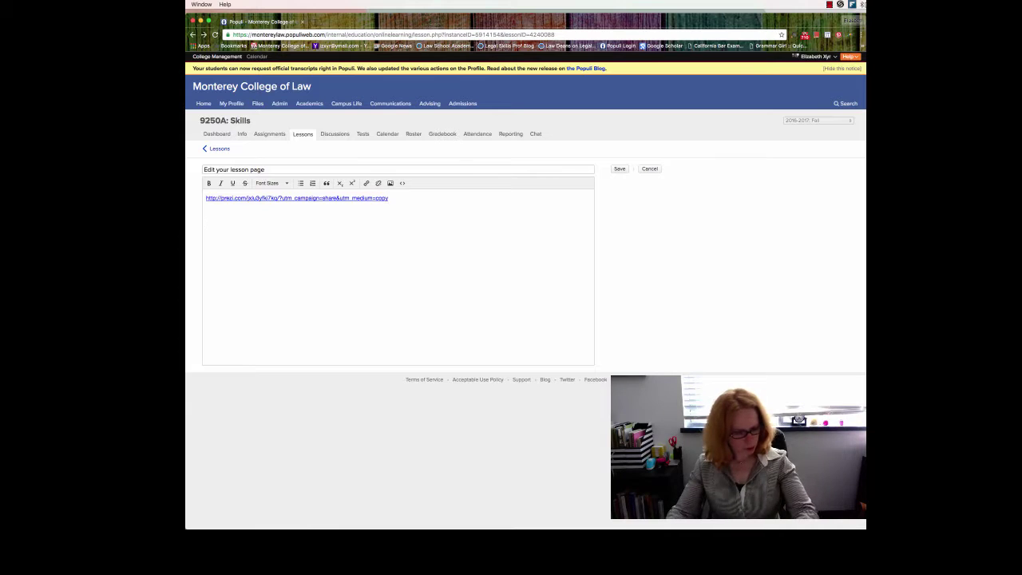
key("super+v")
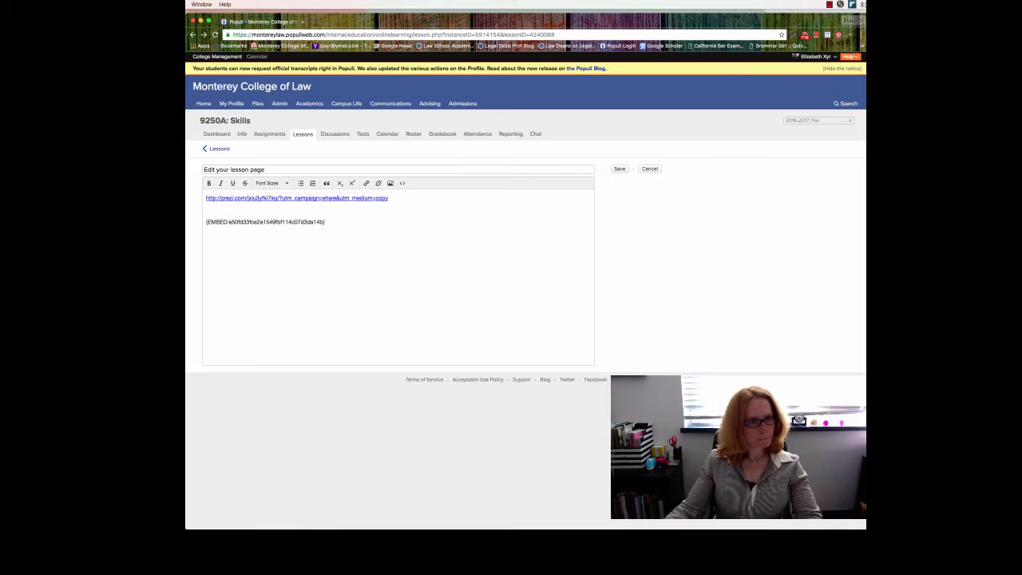
left_click(622, 171)
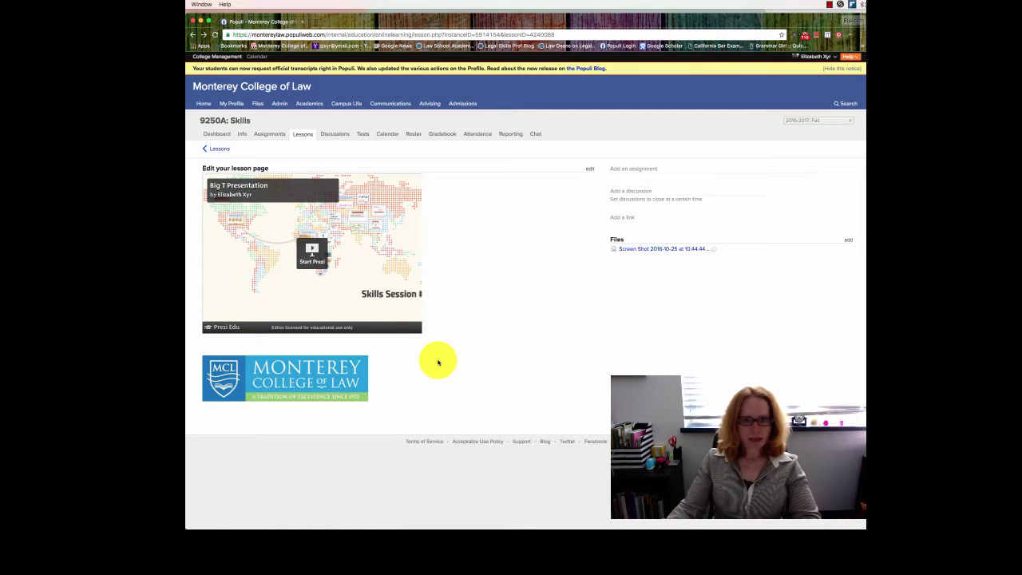
Edit the lesson again, add the text "Type" between the Prezi link and the embed code, and view the available font sizes
left_click(590, 169)
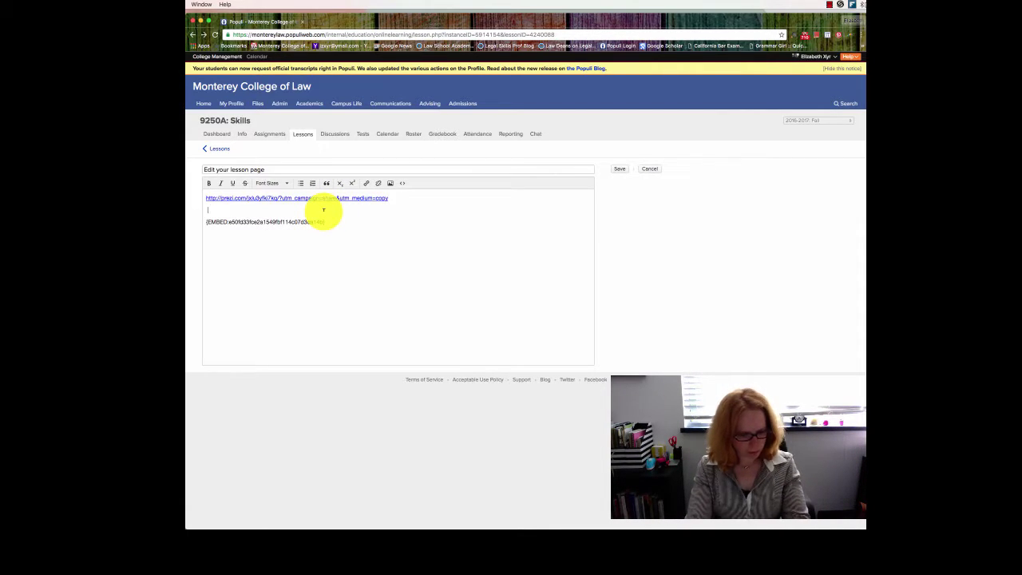
type("Type")
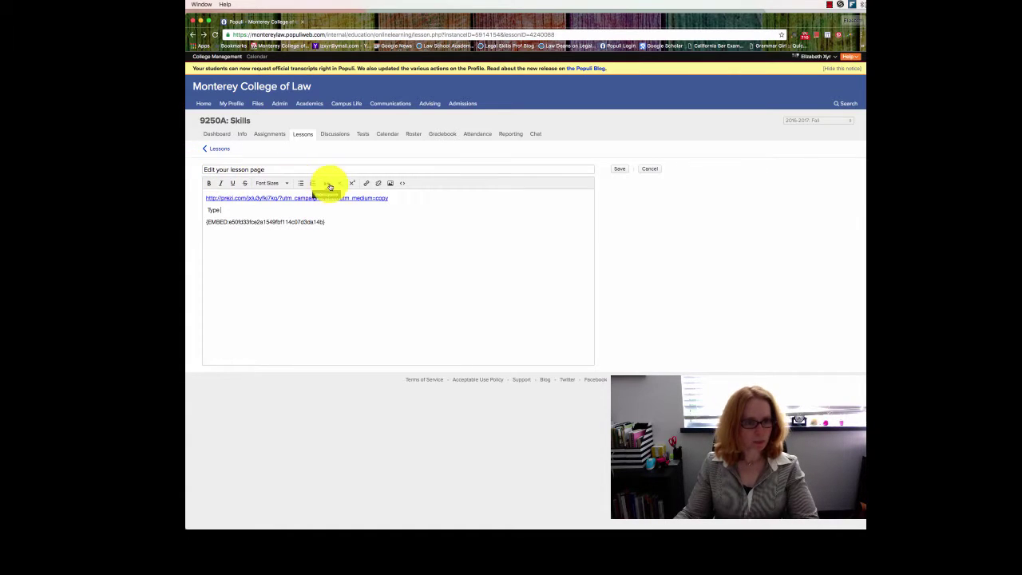
left_click(285, 185)
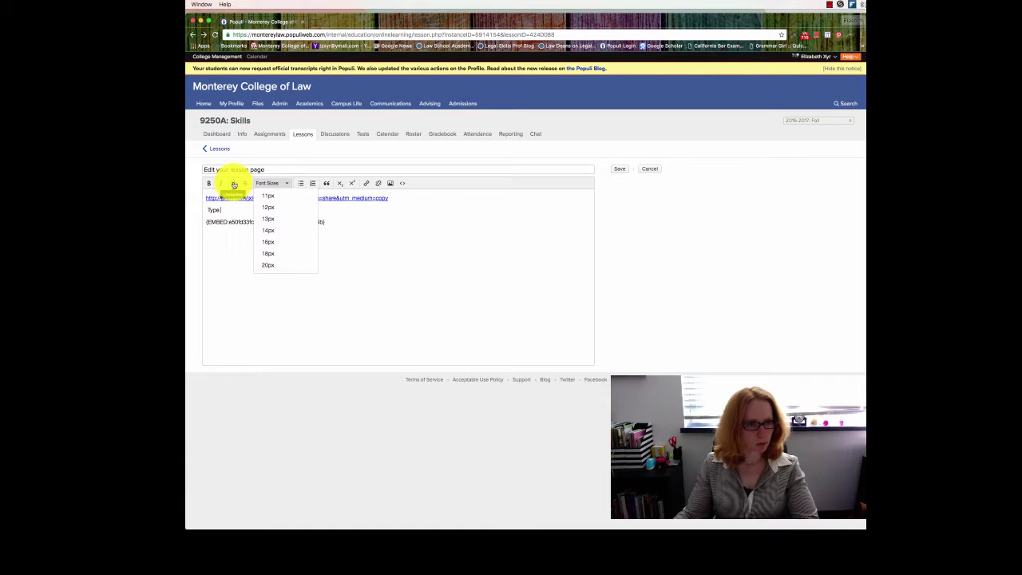
left_click(371, 224)
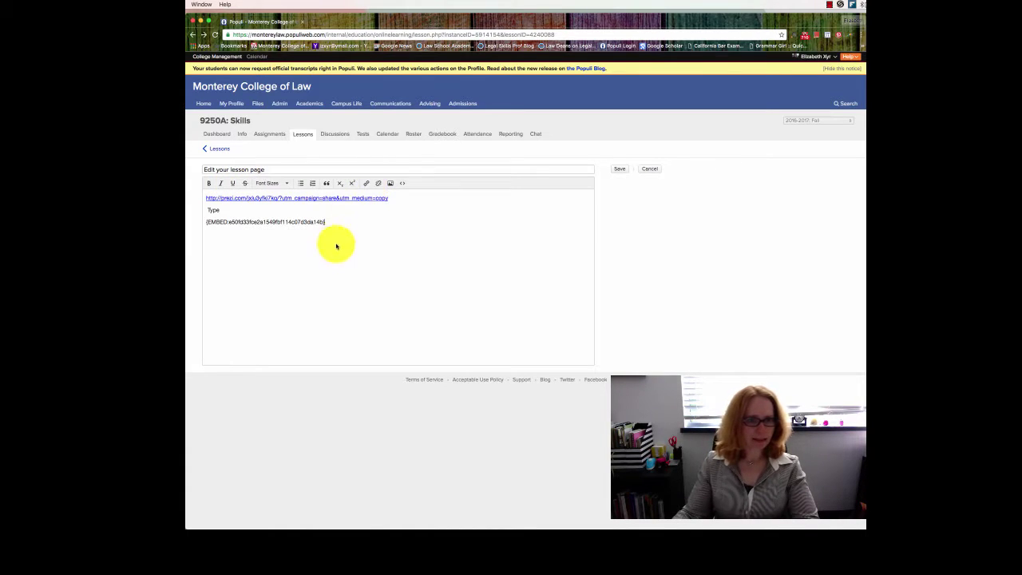
Upload the Monterey College of Law logo screenshot as an image directly after the embed code and save the lesson
left_click(392, 184)
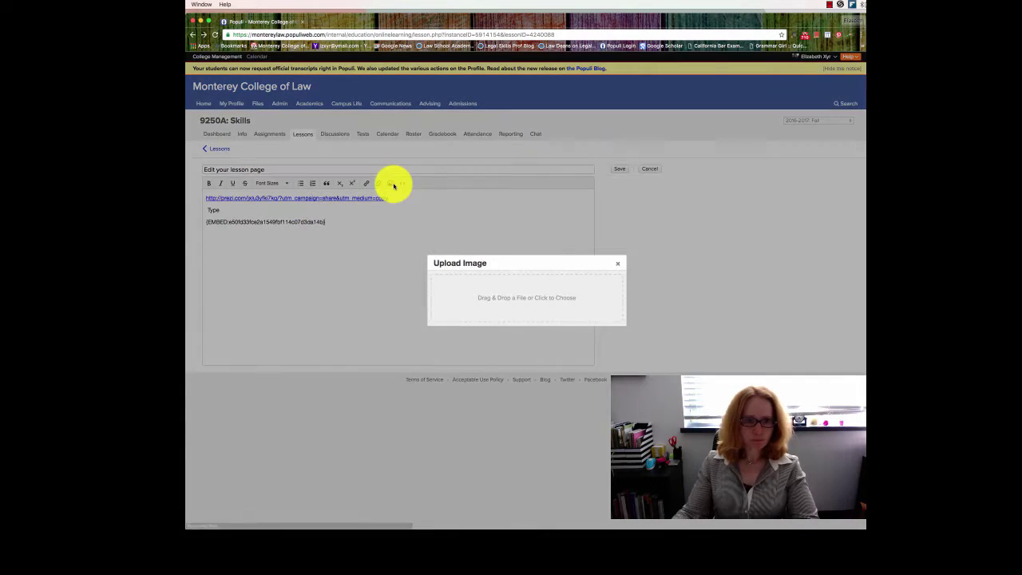
left_click_drag(866, 289, 515, 285)
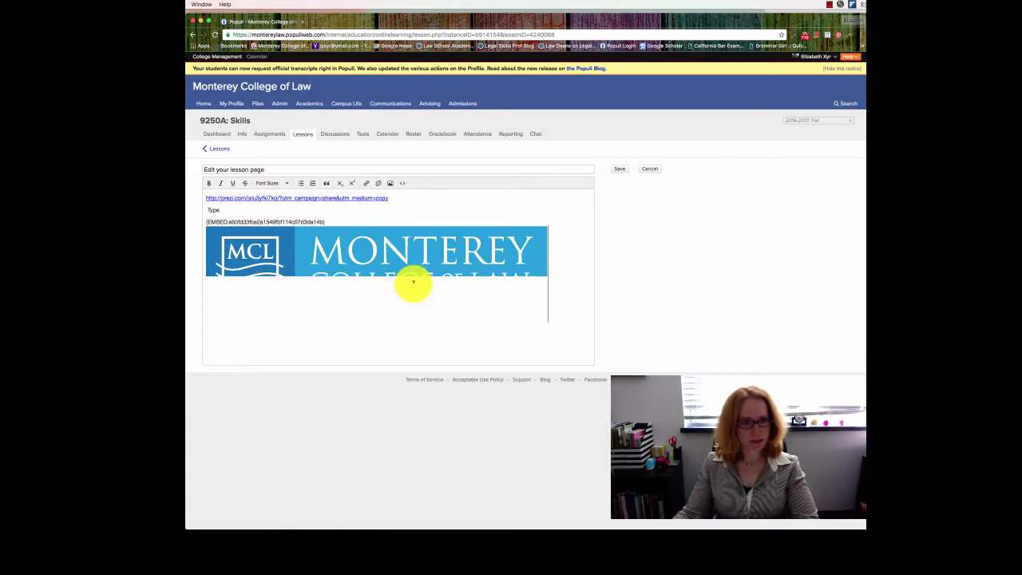
left_click(614, 171)
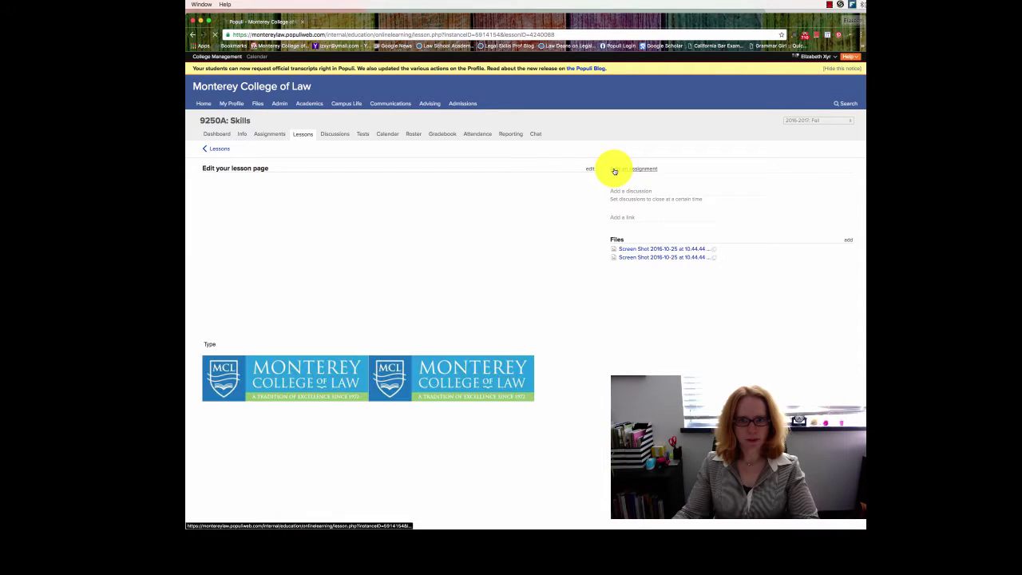